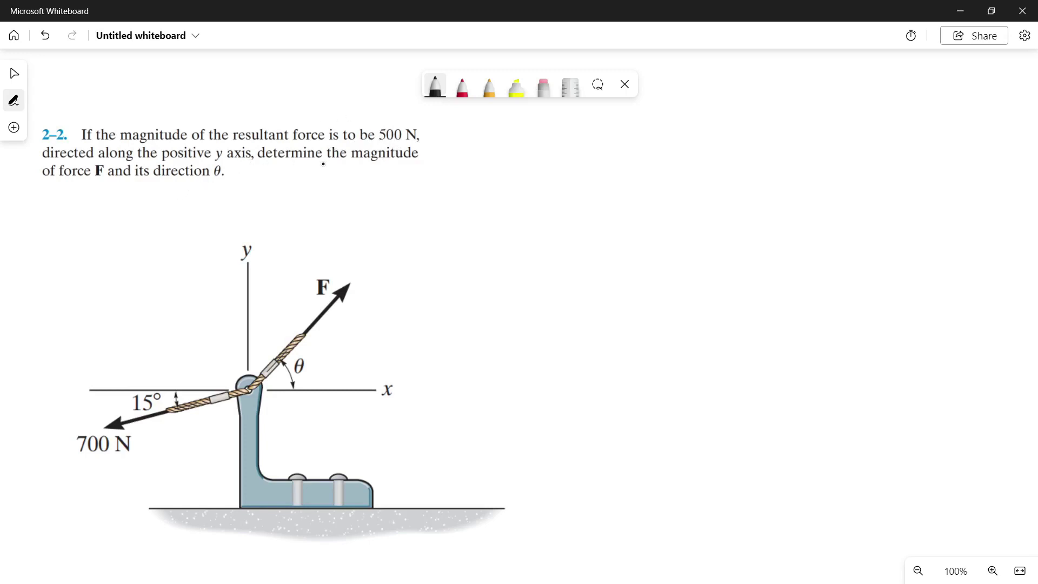
# Step: Switch to red ink and undo the stray stroke on the problem figure
pyautogui.click(462, 86)
pyautogui.click(45, 36)
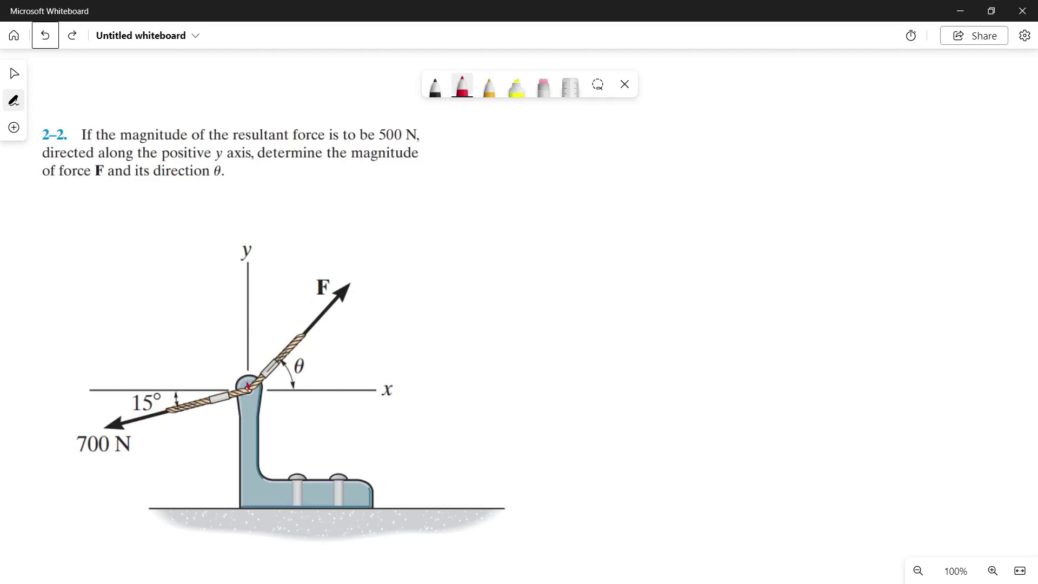
# Step: Draw the red resultant up the y axis and label the 700 N force F2 in black
pyautogui.moveTo(248, 359); pyautogui.dragTo(248, 320)
pyautogui.click(435, 87)
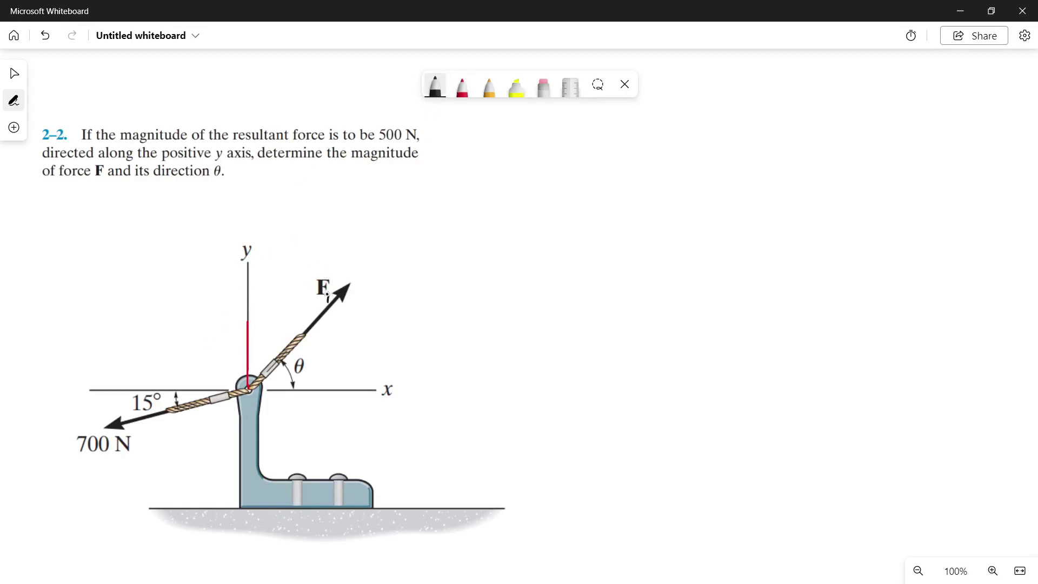
pyautogui.moveTo(53, 429)
pyautogui.mouseDown()
pyautogui.moveTo(47, 447)
pyautogui.moveTo(53, 438)
pyautogui.mouseUp()
pyautogui.moveTo(56, 436); pyautogui.dragTo(64, 442)
# Step: Draw the two black parallelogram sides and label them 700N and F1
pyautogui.moveTo(107, 427)
pyautogui.mouseDown()
pyautogui.moveTo(169, 334)
pyautogui.moveTo(247, 322)
pyautogui.mouseUp()
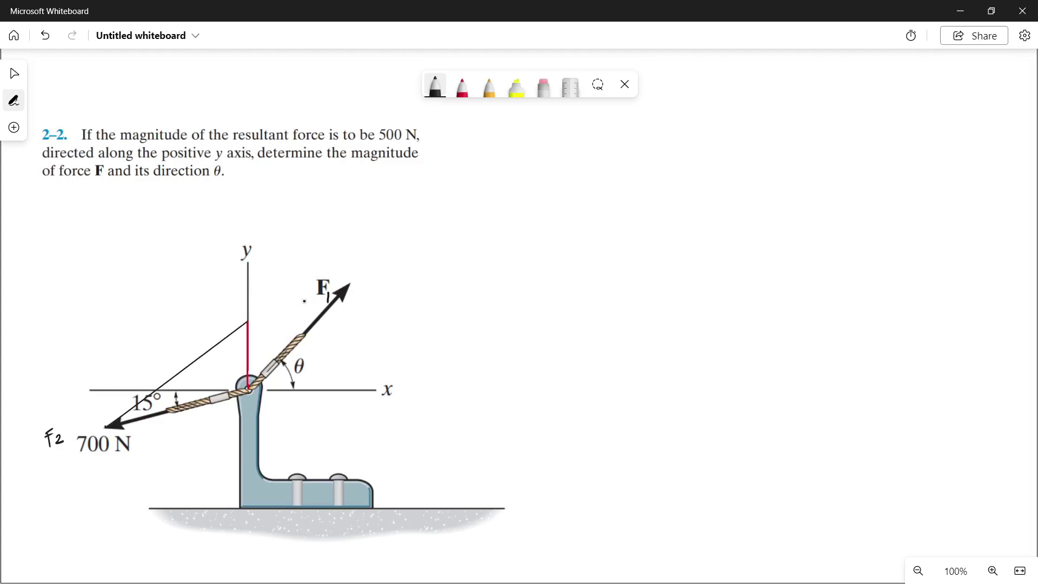
pyautogui.moveTo(348, 283); pyautogui.dragTo(248, 322)
pyautogui.moveTo(273, 285)
pyautogui.mouseDown()
pyautogui.moveTo(279, 298)
pyautogui.moveTo(310, 283)
pyautogui.mouseUp()
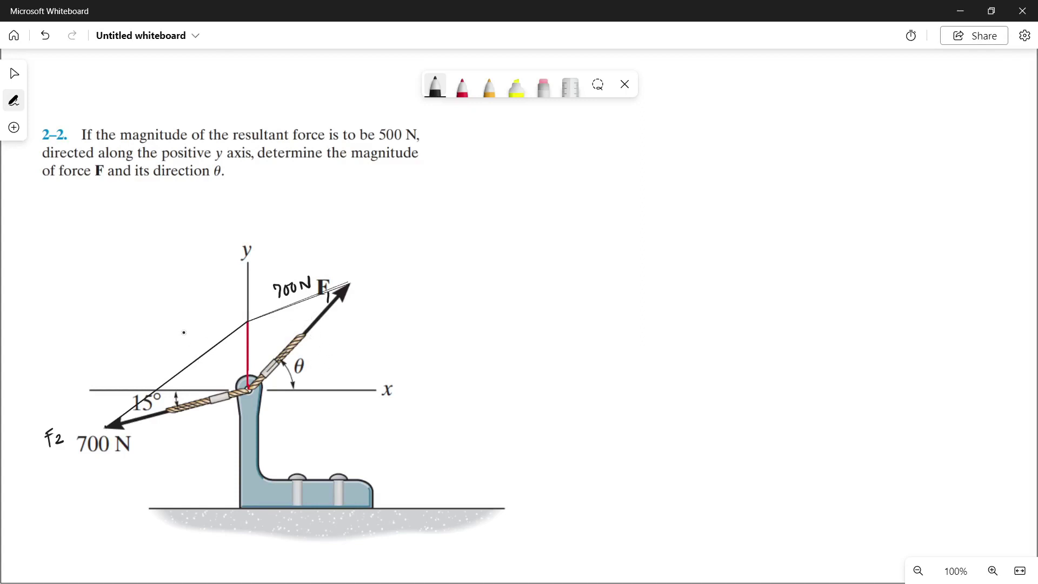
pyautogui.moveTo(169, 344)
pyautogui.mouseDown()
pyautogui.moveTo(172, 356)
pyautogui.moveTo(179, 342)
pyautogui.mouseUp()
pyautogui.moveTo(171, 349); pyautogui.dragTo(183, 355)
# Step: Draw a new force triangle beside the problem with one red side and a black closing side
pyautogui.click(466, 95)
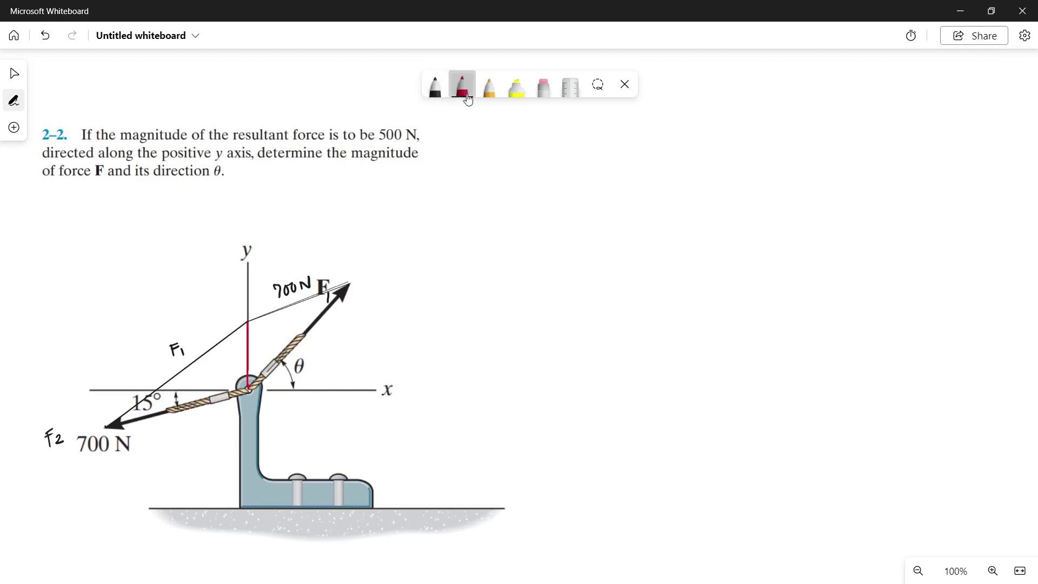
pyautogui.moveTo(471, 202)
pyautogui.mouseDown()
pyautogui.moveTo(471, 295)
pyautogui.moveTo(586, 164)
pyautogui.mouseUp()
pyautogui.click(436, 87)
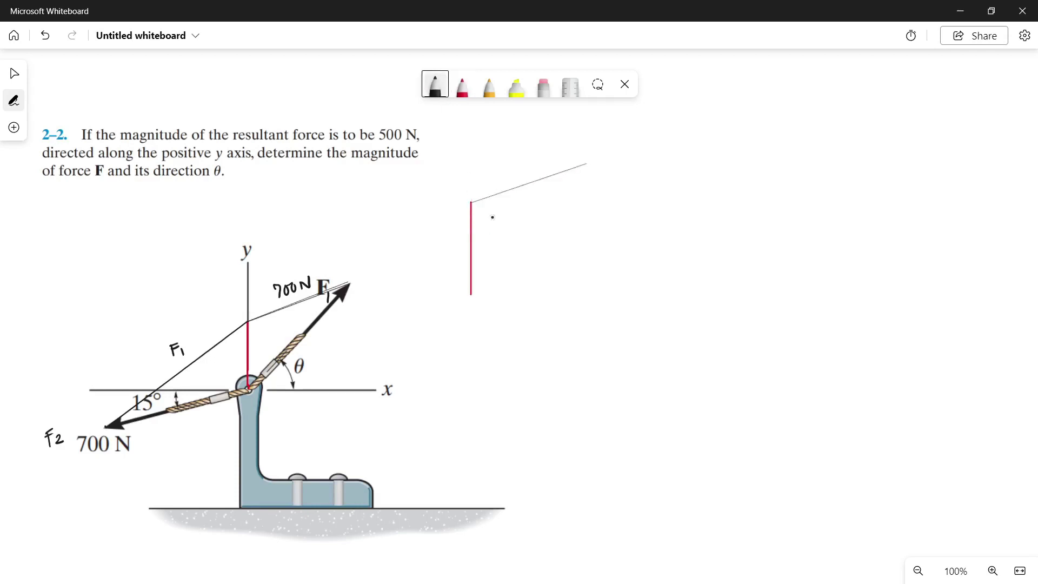
pyautogui.moveTo(471, 294); pyautogui.dragTo(588, 164)
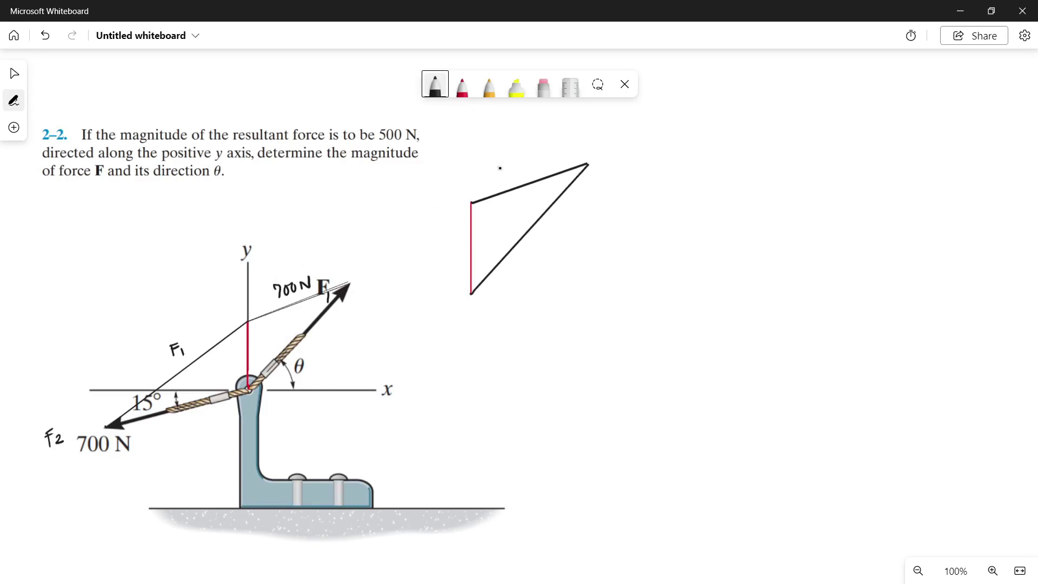
# Step: Label the triangle's top side 700 N and the red side 500N, undoing one stroke
pyautogui.moveTo(504, 164)
pyautogui.mouseDown()
pyautogui.moveTo(508, 178)
pyautogui.moveTo(525, 165)
pyautogui.mouseUp()
pyautogui.moveTo(538, 157); pyautogui.dragTo(547, 155)
pyautogui.moveTo(449, 239)
pyautogui.mouseDown()
pyautogui.moveTo(467, 248)
pyautogui.moveTo(473, 238)
pyautogui.mouseUp()
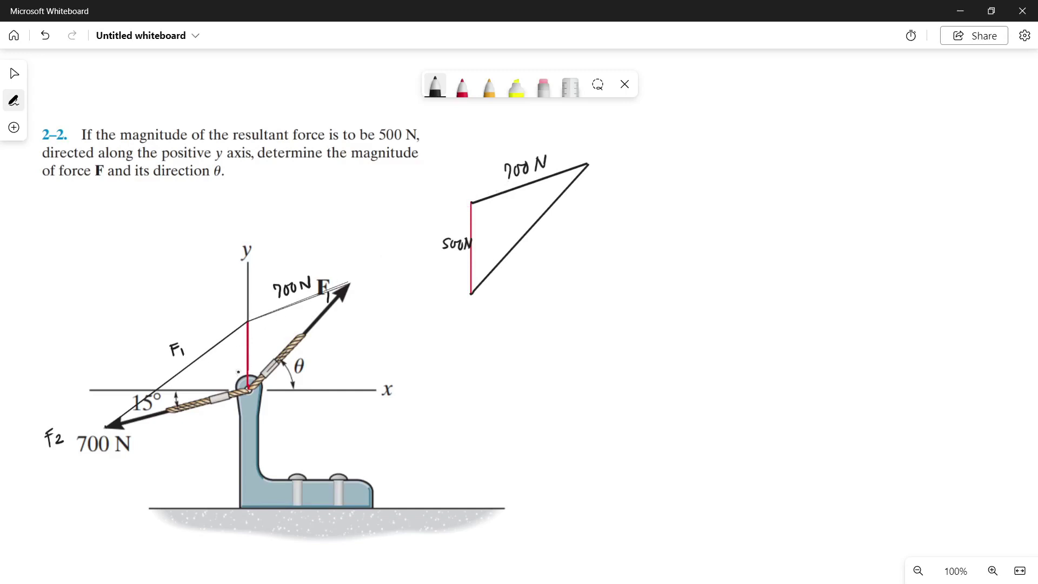
pyautogui.hotkey('ctrl', 'z')
# Step: Mark the figure's angles with arcs labelled 90 and 105
pyautogui.click(180, 400)
pyautogui.moveTo(247, 359)
pyautogui.mouseDown()
pyautogui.moveTo(217, 393)
pyautogui.moveTo(217, 370)
pyautogui.mouseUp()
pyautogui.moveTo(230, 357)
pyautogui.mouseDown()
pyautogui.moveTo(227, 368)
pyautogui.moveTo(231, 356)
pyautogui.mouseUp()
pyautogui.moveTo(238, 371); pyautogui.dragTo(215, 396)
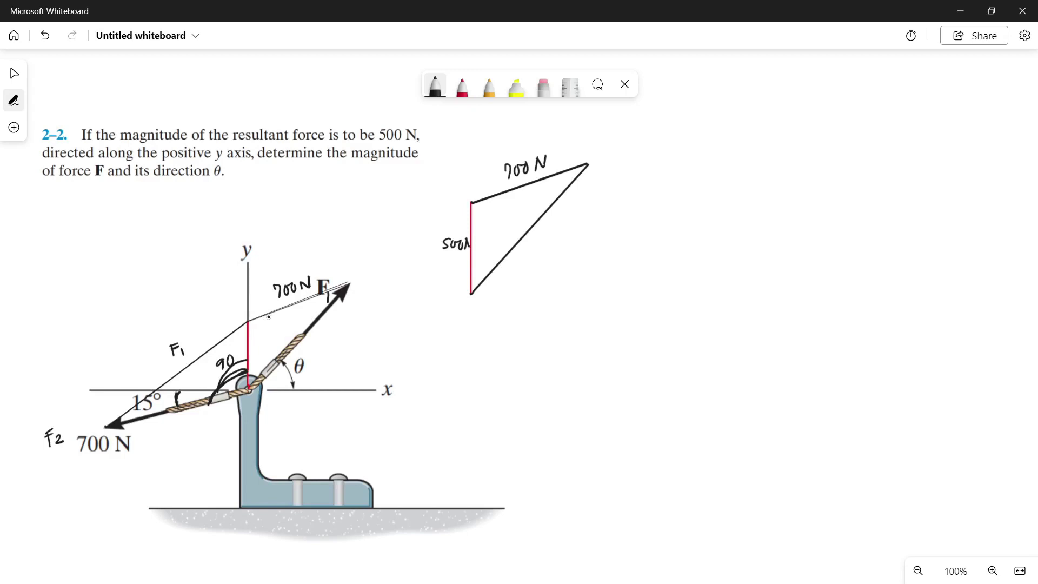
pyautogui.moveTo(268, 317); pyautogui.dragTo(248, 340)
pyautogui.moveTo(218, 409)
pyautogui.mouseDown()
pyautogui.moveTo(217, 421)
pyautogui.moveTo(224, 410)
pyautogui.mouseUp()
pyautogui.moveTo(231, 407)
pyautogui.mouseDown()
pyautogui.moveTo(229, 419)
pyautogui.moveTo(236, 405)
pyautogui.mouseUp()
pyautogui.moveTo(252, 322)
pyautogui.mouseDown()
pyautogui.moveTo(258, 331)
pyautogui.moveTo(264, 322)
pyautogui.mouseUp()
# Step: Mark the triangle's top-left angle 105, label the hypotenuse F, and begin writing F =
pyautogui.moveTo(473, 214); pyautogui.dragTo(492, 211)
pyautogui.moveTo(498, 209)
pyautogui.mouseDown()
pyautogui.moveTo(496, 219)
pyautogui.moveTo(502, 207)
pyautogui.mouseUp()
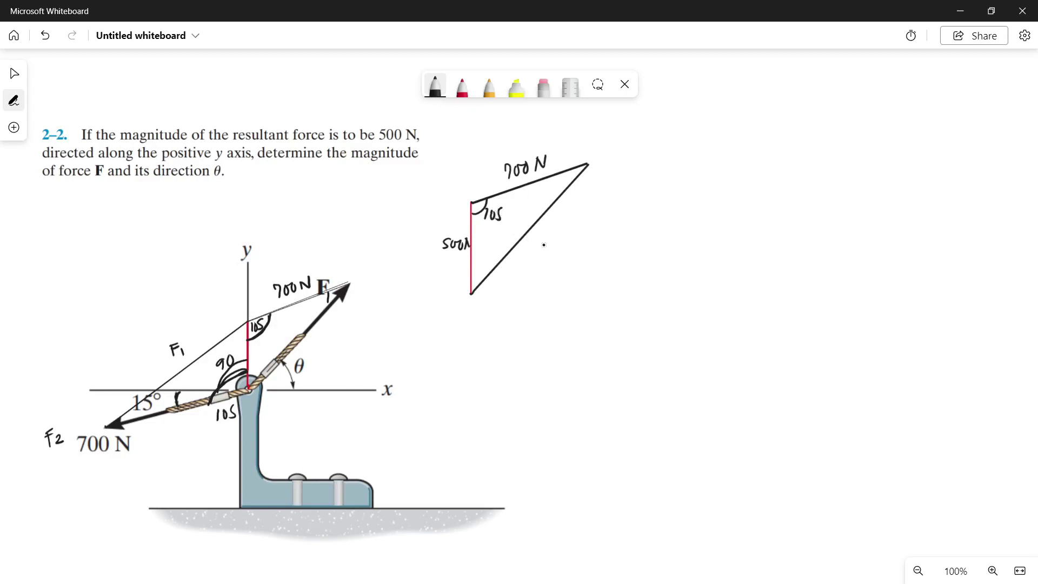
pyautogui.moveTo(548, 229)
pyautogui.mouseDown()
pyautogui.moveTo(547, 244)
pyautogui.moveTo(558, 228)
pyautogui.mouseUp()
pyautogui.moveTo(548, 237); pyautogui.dragTo(555, 236)
pyautogui.moveTo(625, 262); pyautogui.dragTo(627, 281)
pyautogui.moveTo(626, 263); pyautogui.dragTo(640, 260)
pyautogui.moveTo(628, 270); pyautogui.dragTo(637, 270)
# Step: Write √(500² + 700² − 2(500)(700) cos 105) after F =
pyautogui.moveTo(668, 273)
pyautogui.mouseDown()
pyautogui.moveTo(679, 257)
pyautogui.moveTo(953, 259)
pyautogui.mouseUp()
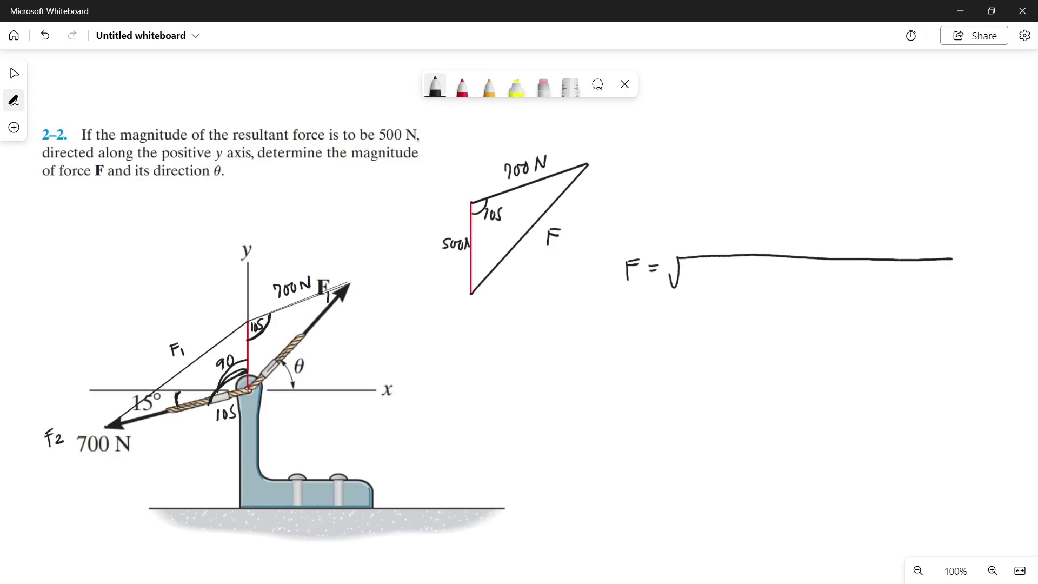
pyautogui.moveTo(696, 273)
pyautogui.mouseDown()
pyautogui.moveTo(731, 270)
pyautogui.moveTo(735, 291)
pyautogui.mouseUp()
pyautogui.moveTo(733, 285); pyautogui.dragTo(748, 293)
pyautogui.moveTo(757, 281)
pyautogui.mouseDown()
pyautogui.moveTo(820, 306)
pyautogui.moveTo(838, 288)
pyautogui.moveTo(860, 310)
pyautogui.moveTo(886, 299)
pyautogui.mouseUp()
pyautogui.moveTo(896, 285)
pyautogui.mouseDown()
pyautogui.moveTo(897, 308)
pyautogui.moveTo(927, 295)
pyautogui.moveTo(949, 311)
pyautogui.mouseUp()
pyautogui.moveTo(958, 295); pyautogui.dragTo(964, 310)
pyautogui.moveTo(949, 259); pyautogui.dragTo(980, 265)
# Step: Write the result F = 959.78 on a second line below
pyautogui.moveTo(630, 317)
pyautogui.mouseDown()
pyautogui.moveTo(631, 340)
pyautogui.moveTo(646, 316)
pyautogui.moveTo(643, 325)
pyautogui.moveTo(663, 327)
pyautogui.mouseUp()
pyautogui.moveTo(651, 334); pyautogui.dragTo(663, 333)
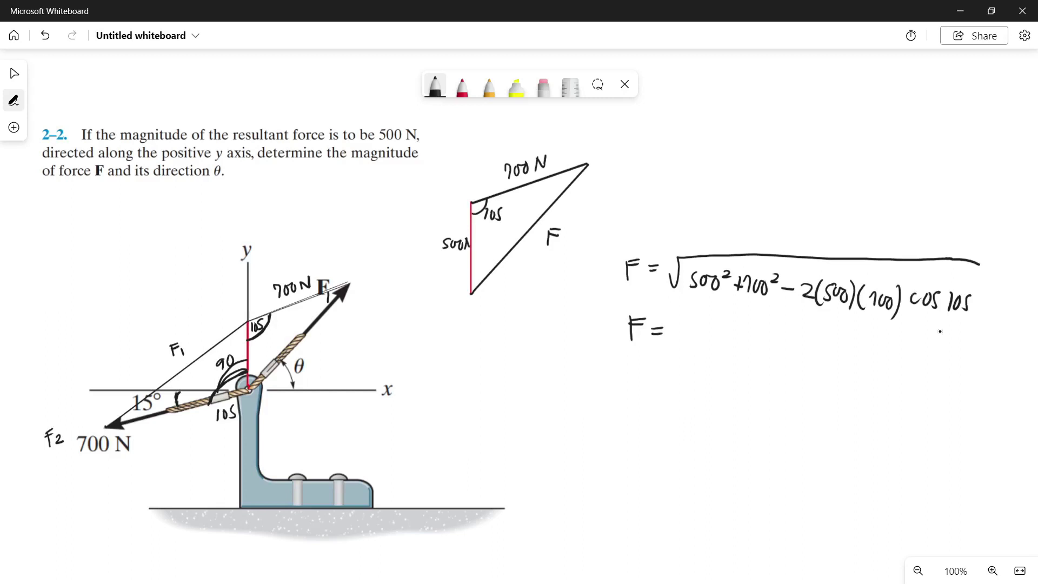
pyautogui.moveTo(684, 328); pyautogui.dragTo(680, 347)
pyautogui.moveTo(695, 330)
pyautogui.mouseDown()
pyautogui.moveTo(687, 349)
pyautogui.moveTo(730, 351)
pyautogui.moveTo(754, 335)
pyautogui.mouseUp()
pyautogui.click(717, 340)
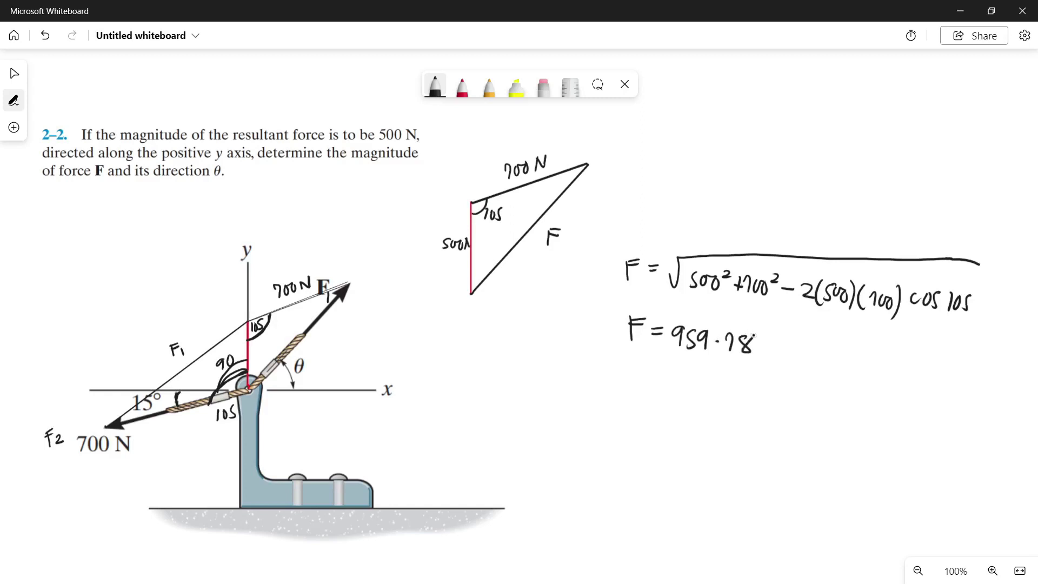